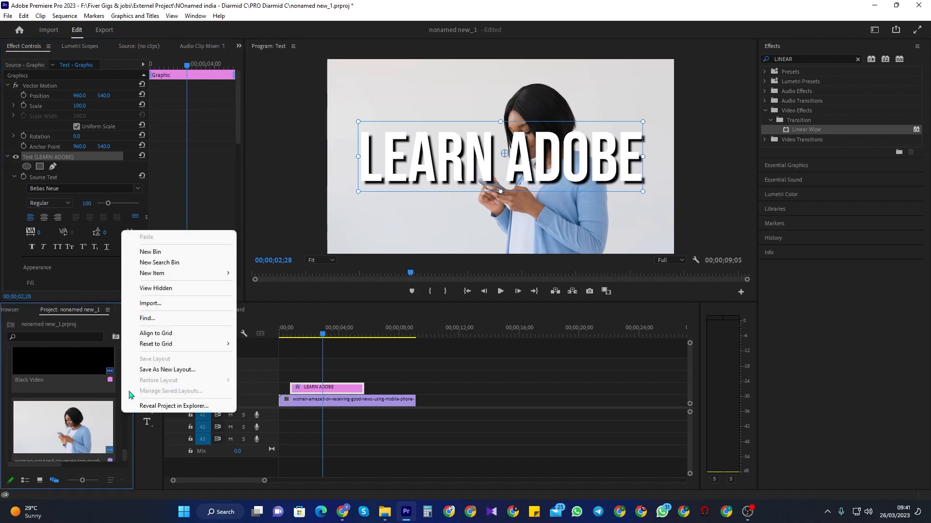
Step: Create a new Black Video item in the project
{"action": "mouse_move", "coordinate": [209, 273]}
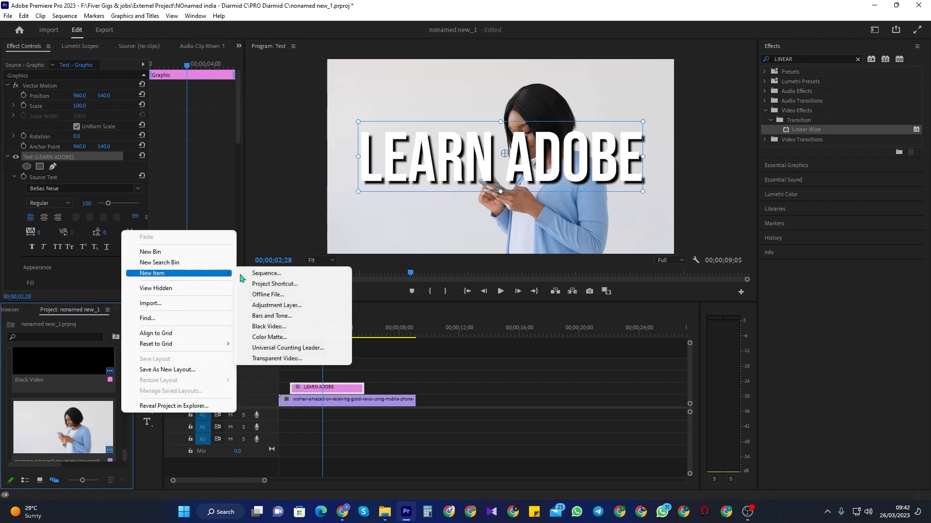
{"action": "left_click", "coordinate": [262, 326]}
{"action": "left_click", "coordinate": [469, 290]}
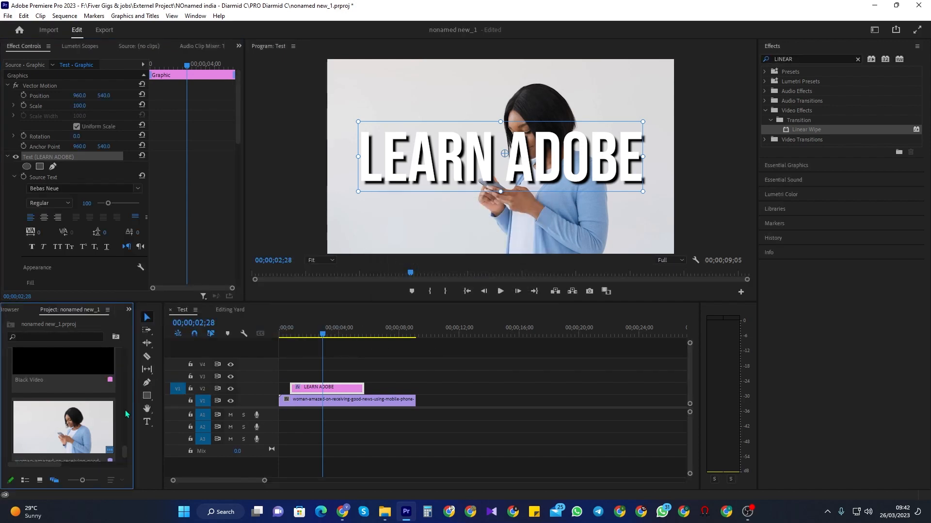
Step: Place the Black Video on the track above the LEARN ADOBE title clip and select it
{"action": "scroll", "coordinate": [127, 415], "scroll_direction": "down", "scroll_amount": 2}
{"action": "left_click_drag", "start_coordinate": [89, 455], "coordinate": [290, 377]}
{"action": "left_click_drag", "start_coordinate": [329, 338], "coordinate": [293, 334]}
{"action": "left_click", "coordinate": [300, 376]}
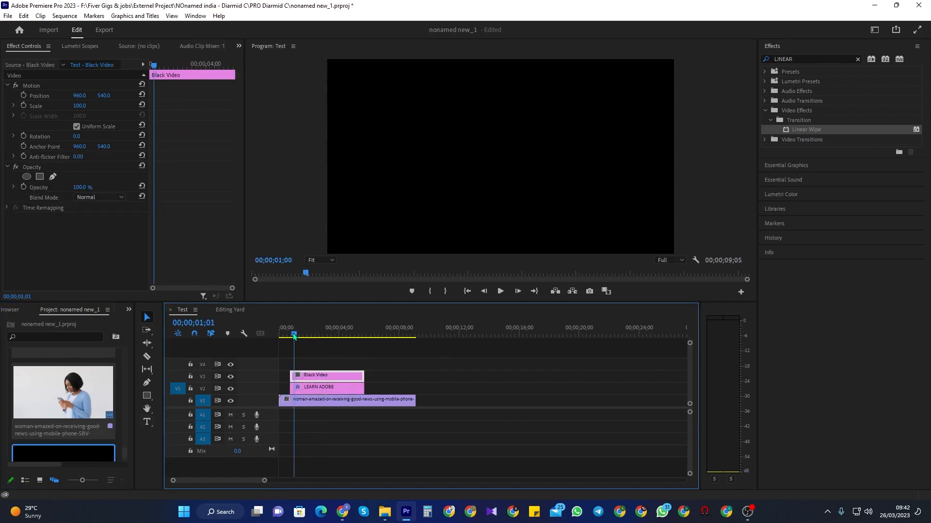
Step: Turn off Uniform Scale for the black video and set its Scale Width to 1.5
{"action": "left_click", "coordinate": [149, 70]}
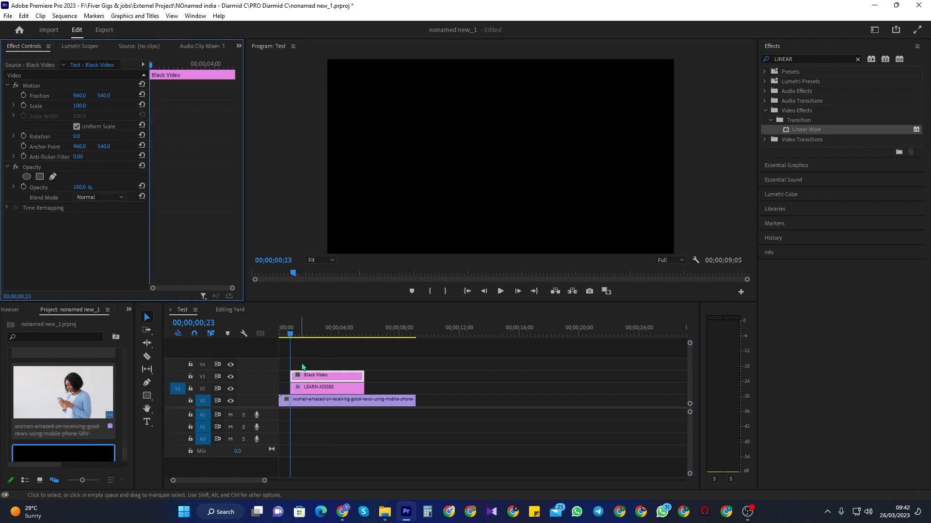
{"action": "left_click", "coordinate": [77, 128]}
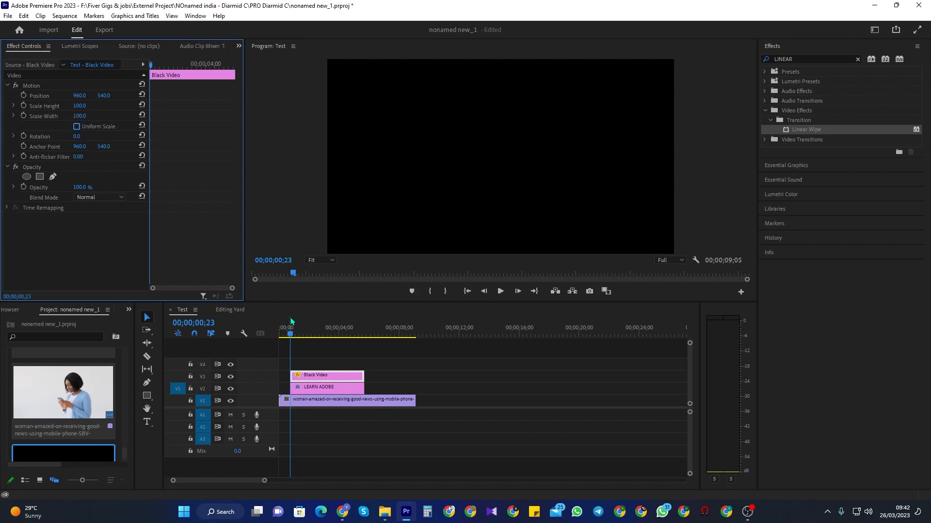
{"action": "left_click", "coordinate": [291, 332]}
{"action": "left_click_drag", "start_coordinate": [79, 116], "coordinate": [73, 116]}
{"action": "left_click", "coordinate": [86, 113]}
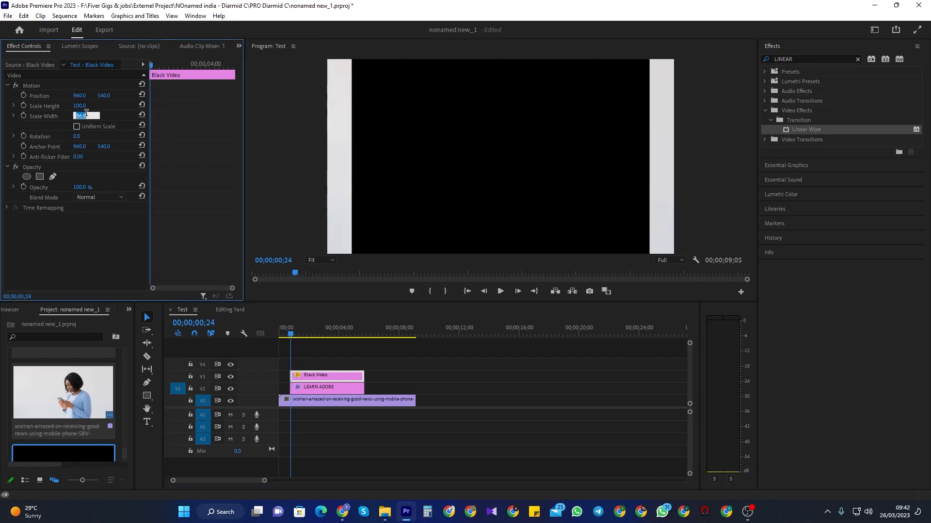
{"action": "type", "text": "1.5"}
{"action": "key", "text": "Return"}
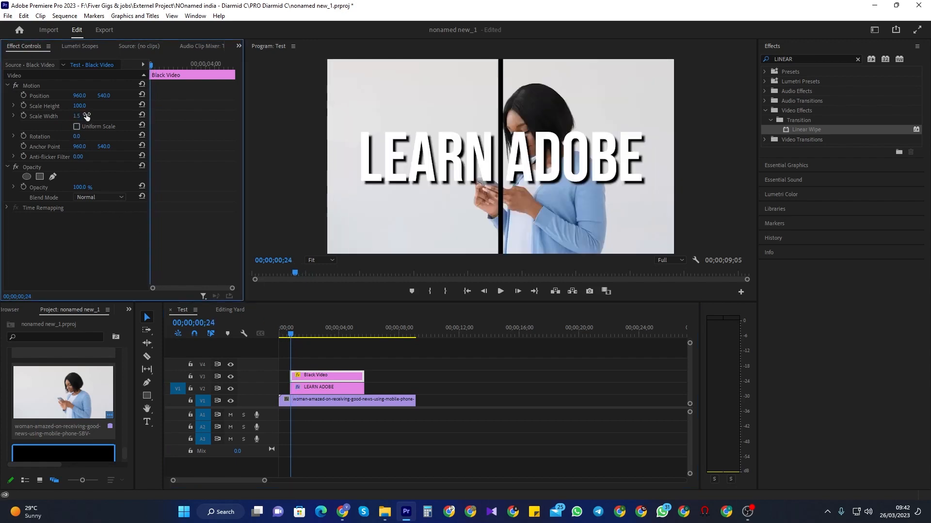
Step: Set the black video's Scale Height to 37 and its Position to about 149, 553, left of the text
{"action": "left_click", "coordinate": [83, 106]}
{"action": "left_click", "coordinate": [117, 118]}
{"action": "left_click_drag", "start_coordinate": [90, 107], "coordinate": [9, 96]}
{"action": "left_click_drag", "start_coordinate": [104, 95], "coordinate": [108, 95]}
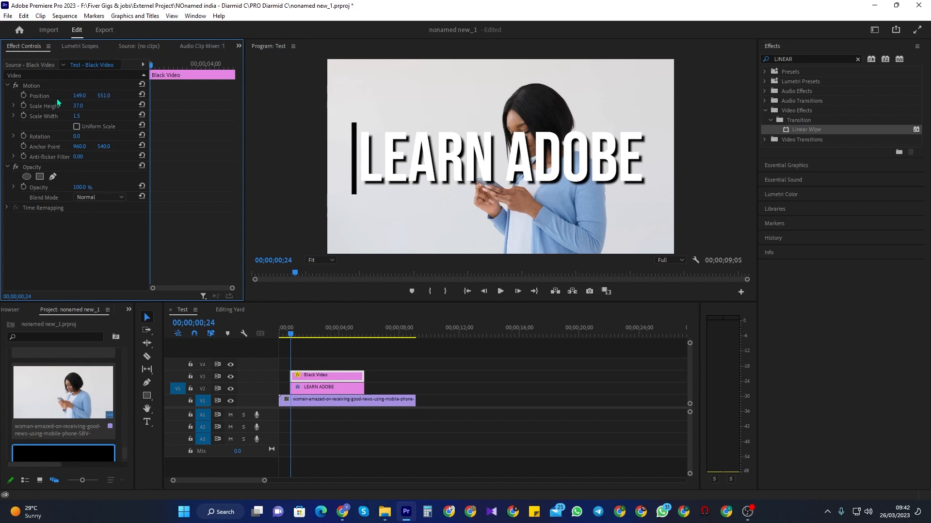
{"action": "left_click", "coordinate": [81, 96]}
Step: Apply the Linear Wipe effect to the LEARN ADOBE title clip and select that clip
{"action": "left_click", "coordinate": [821, 314]}
{"action": "left_click", "coordinate": [801, 60]}
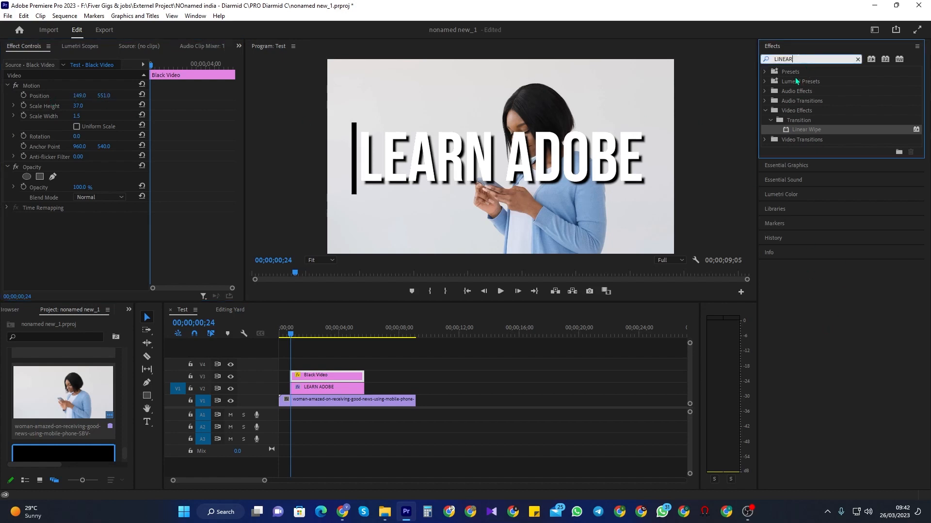
{"action": "left_click_drag", "start_coordinate": [799, 127], "coordinate": [334, 386]}
{"action": "left_click", "coordinate": [315, 389]}
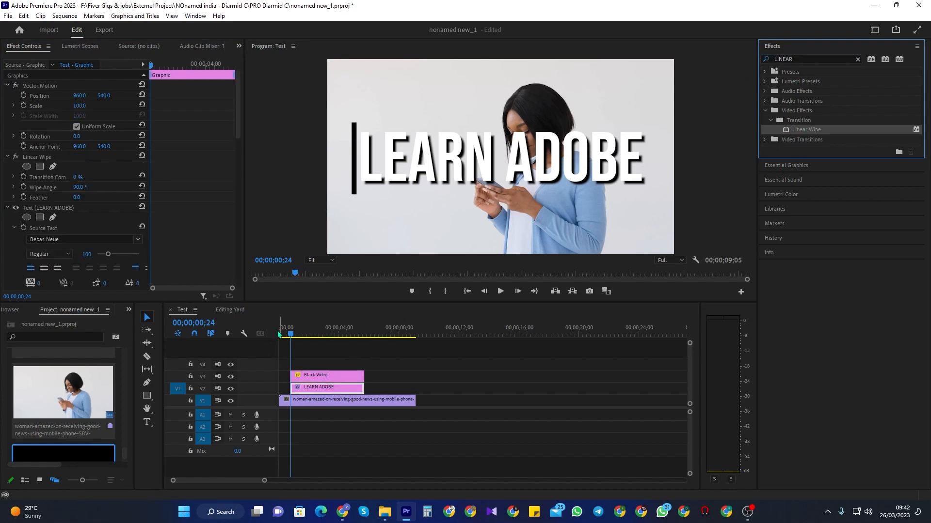
{"action": "left_click", "coordinate": [306, 391]}
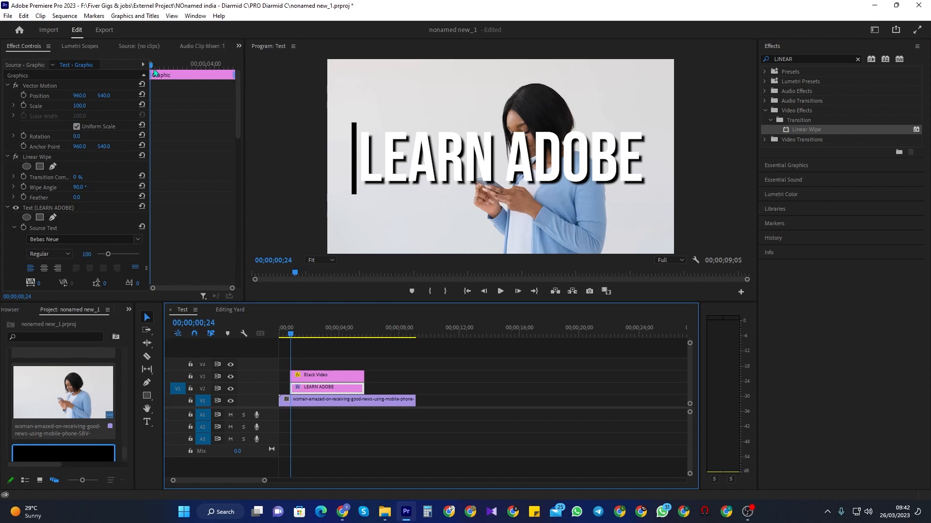
Step: At the clip's start, enable keyframing for Transition Completion and set it to 100%
{"action": "left_click_drag", "start_coordinate": [153, 68], "coordinate": [113, 69]}
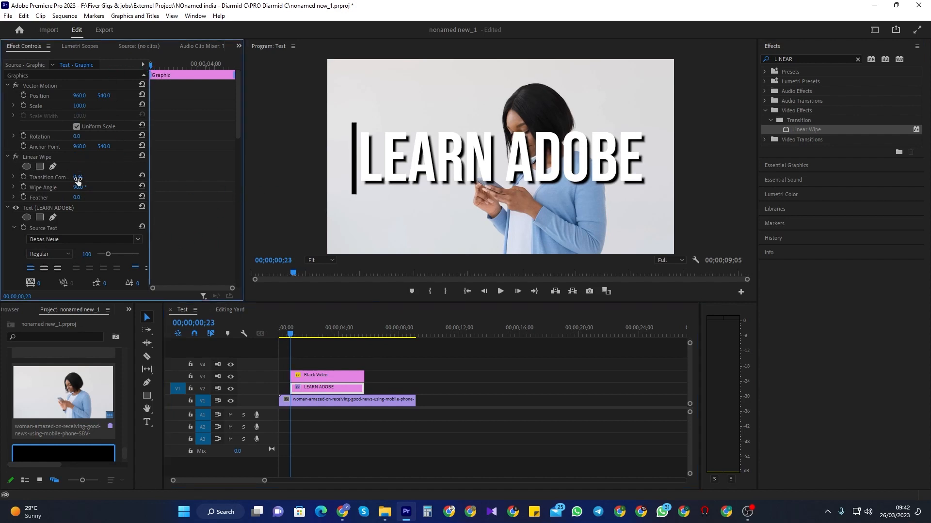
{"action": "scroll", "coordinate": [63, 246], "scroll_direction": "down", "scroll_amount": 1}
{"action": "scroll", "coordinate": [64, 245], "scroll_direction": "up", "scroll_amount": 1}
{"action": "left_click", "coordinate": [22, 177]}
{"action": "left_click_drag", "start_coordinate": [76, 178], "coordinate": [124, 177]}
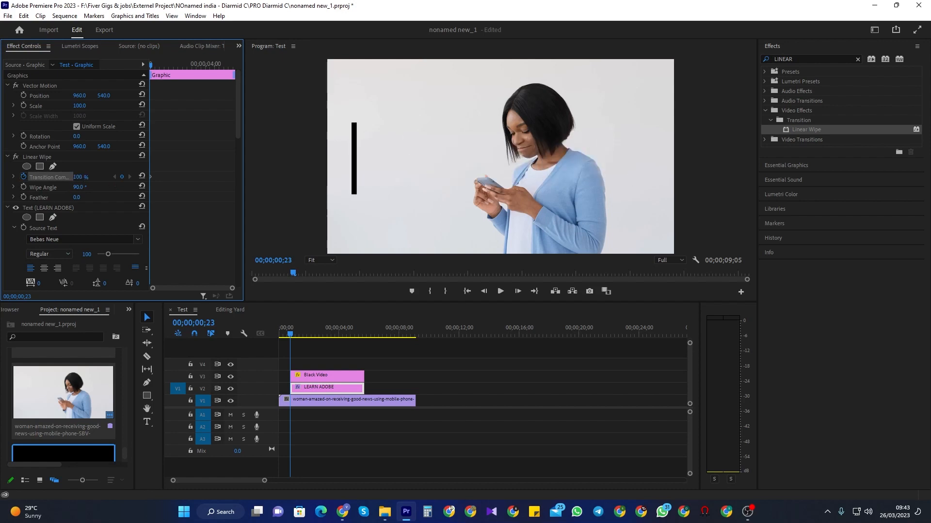
Step: At about 00;00;03;10, set the Linear Wipe Transition Completion to 0%
{"action": "left_click_drag", "start_coordinate": [153, 68], "coordinate": [194, 84]}
{"action": "left_click", "coordinate": [79, 177]}
{"action": "type", "text": "0"}
{"action": "key", "text": "Return"}
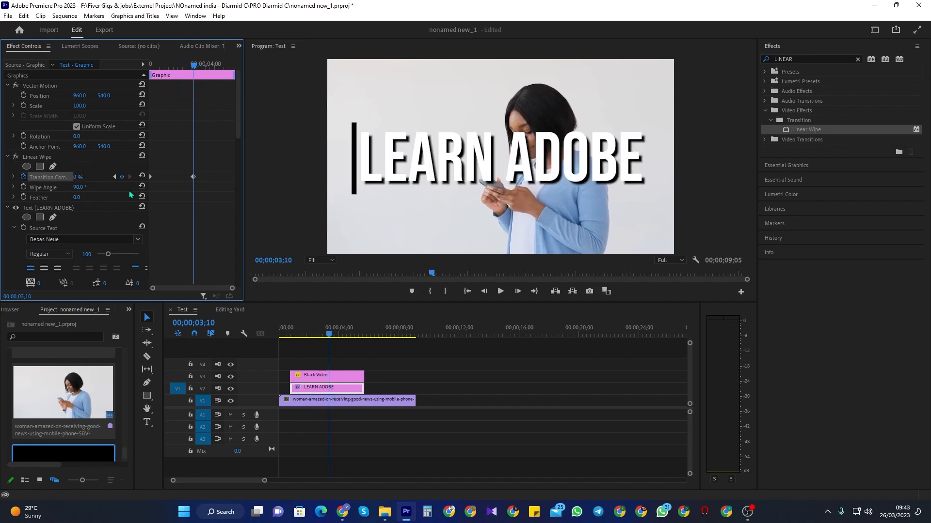
Step: Preview the wipe animation from the beginning of the sequence
{"action": "left_click_drag", "start_coordinate": [193, 63], "coordinate": [153, 63]}
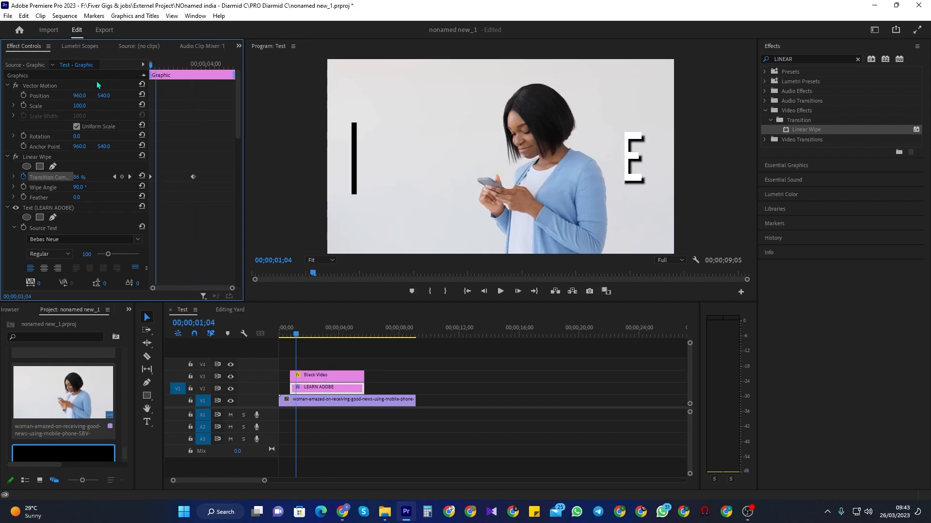
{"action": "key", "text": "Home"}
{"action": "key", "text": "space"}
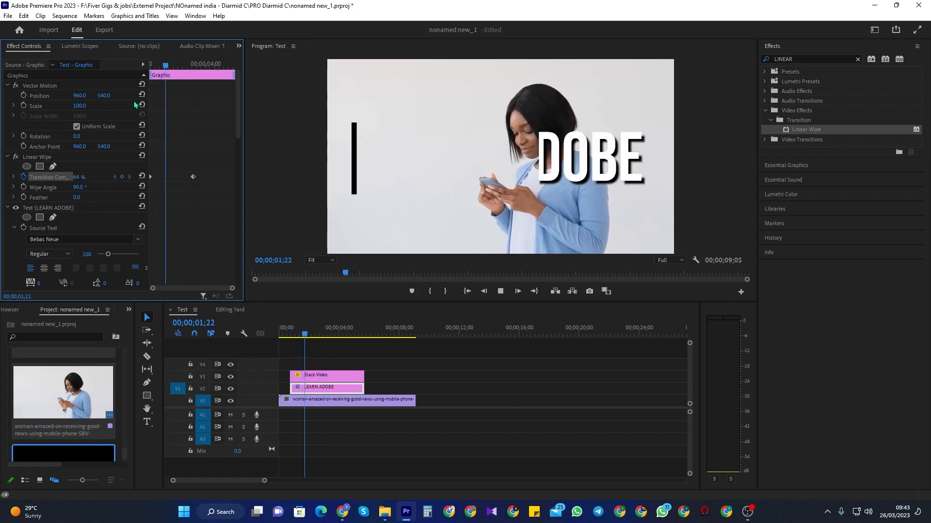
{"action": "key", "text": "space"}
Step: Set the Linear Wipe's Wipe Angle to 270°
{"action": "left_click", "coordinate": [80, 188]}
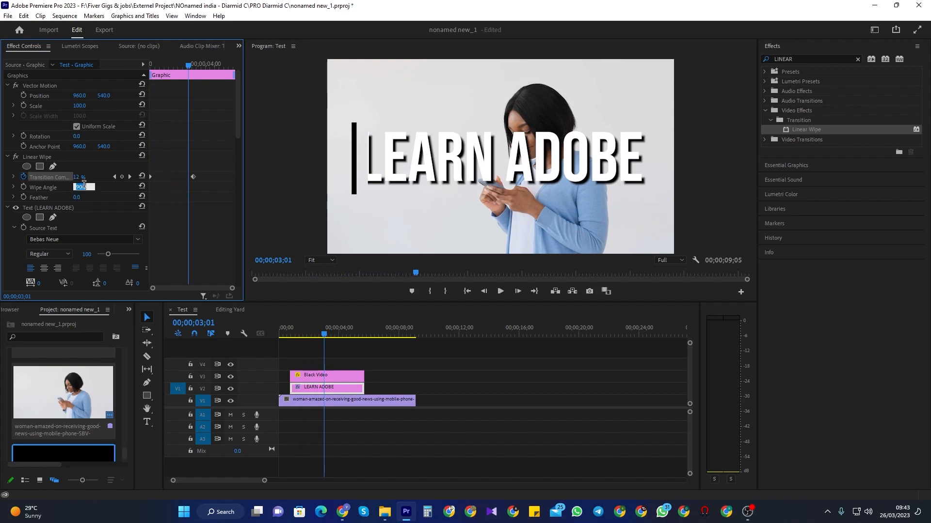
{"action": "type", "text": "270"}
{"action": "key", "text": "Return"}
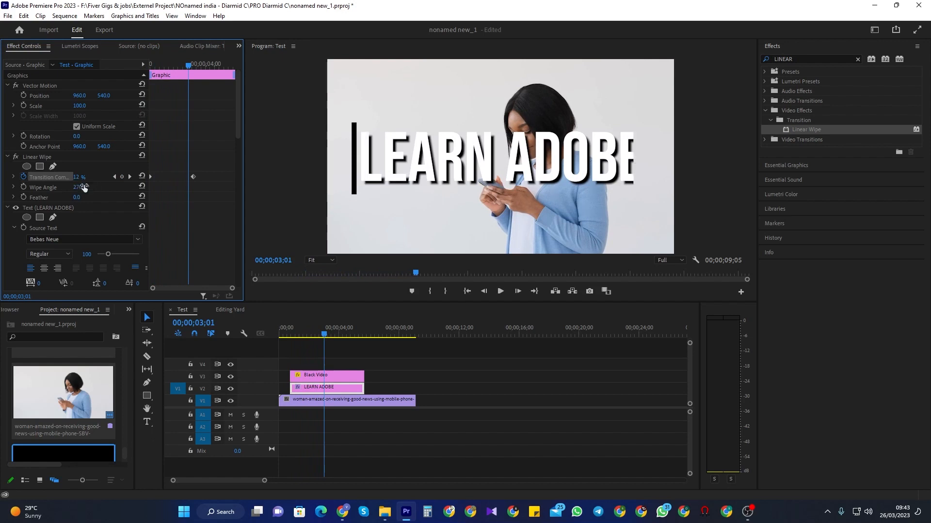
Step: Play back and scrub through the sequence to check the reveal timing
{"action": "key", "text": "Home"}
{"action": "key", "text": "space"}
{"action": "left_click", "coordinate": [269, 316]}
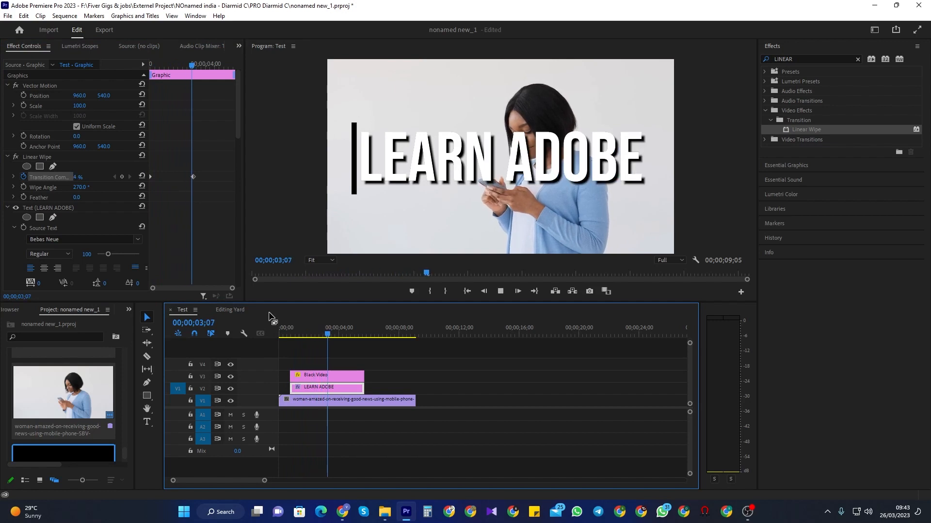
{"action": "left_click", "coordinate": [313, 376]}
{"action": "left_click", "coordinate": [283, 334]}
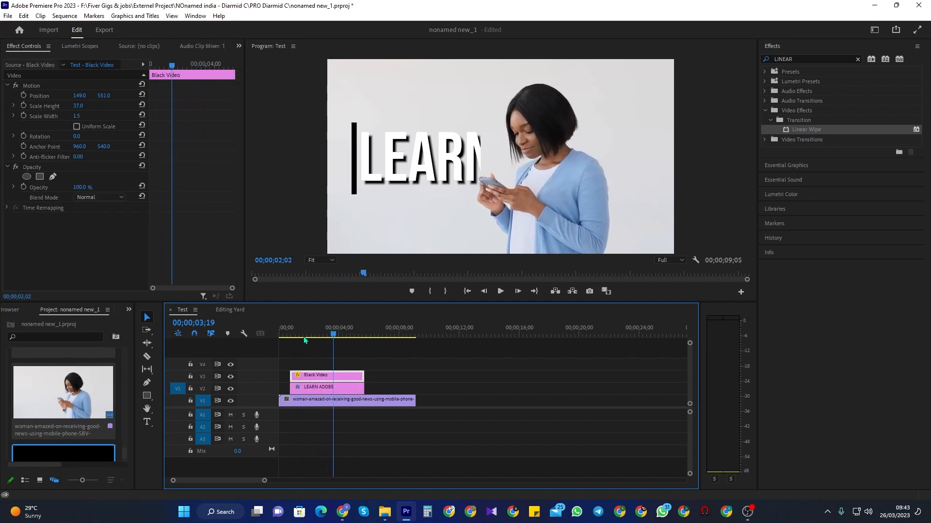
{"action": "left_click_drag", "start_coordinate": [283, 345], "coordinate": [328, 351]}
{"action": "left_click", "coordinate": [322, 387]}
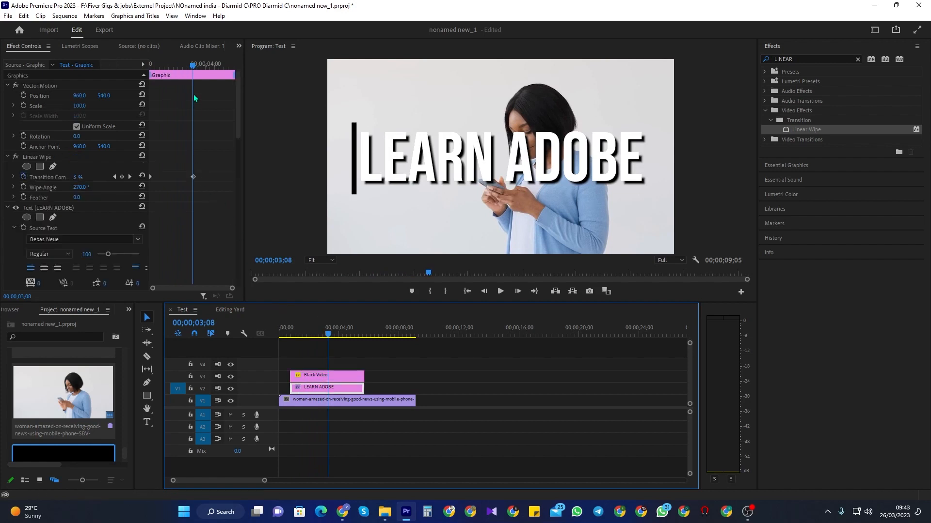
{"action": "left_click_drag", "start_coordinate": [192, 76], "coordinate": [179, 79]}
{"action": "key", "text": "space"}
Step: Move the final Transition Completion keyframe slightly earlier and replay the reveal
{"action": "key", "text": "space"}
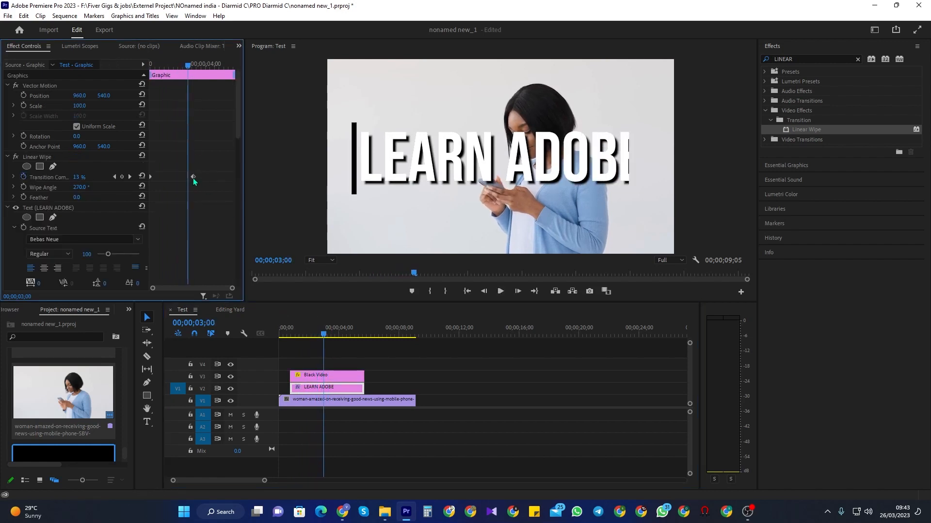
{"action": "left_click_drag", "start_coordinate": [193, 178], "coordinate": [189, 178]}
{"action": "left_click_drag", "start_coordinate": [320, 340], "coordinate": [304, 341]}
{"action": "key", "text": "space"}
{"action": "key", "text": "space"}
{"action": "left_click_drag", "start_coordinate": [285, 340], "coordinate": [294, 340]}
Step: Animate the black bar's Position with a keyframe at 00;00;00;23 and X set to 1780 at 00;00;03;09
{"action": "left_click", "coordinate": [312, 376]}
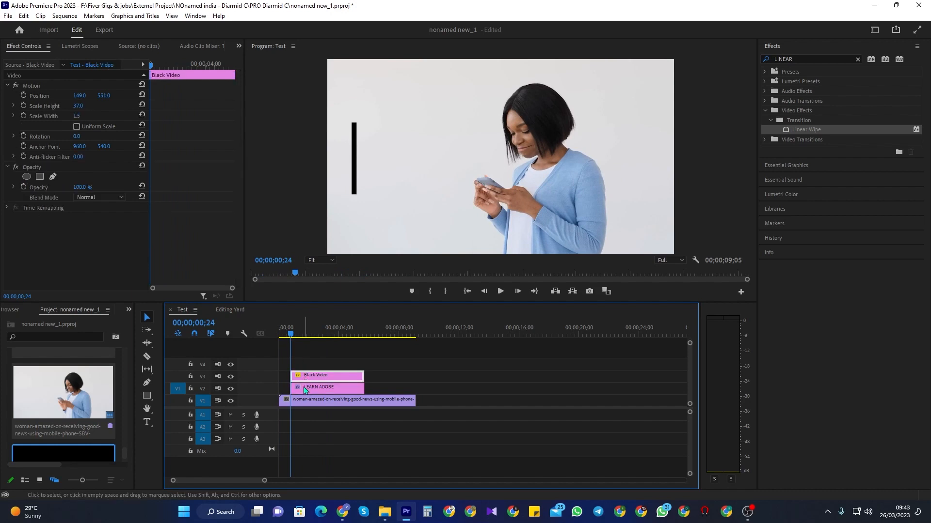
{"action": "left_click", "coordinate": [152, 76]}
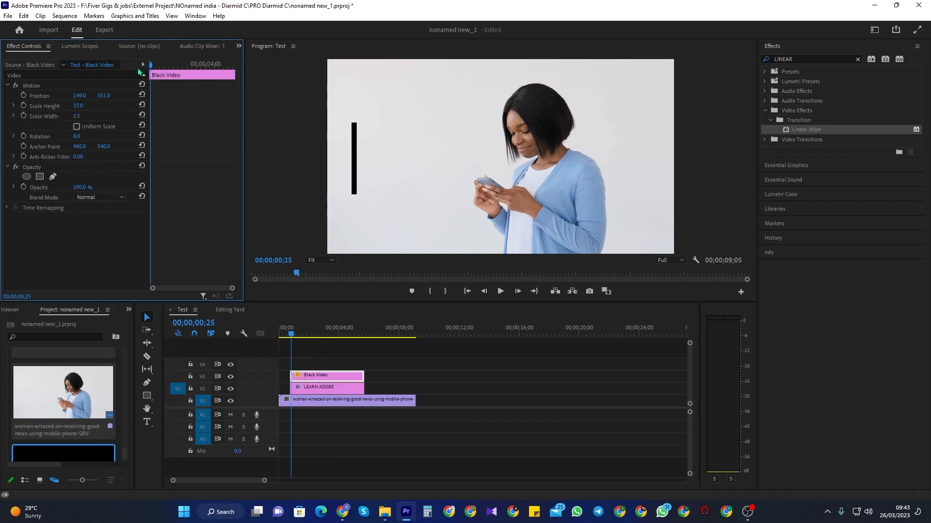
{"action": "key", "text": "Left"}
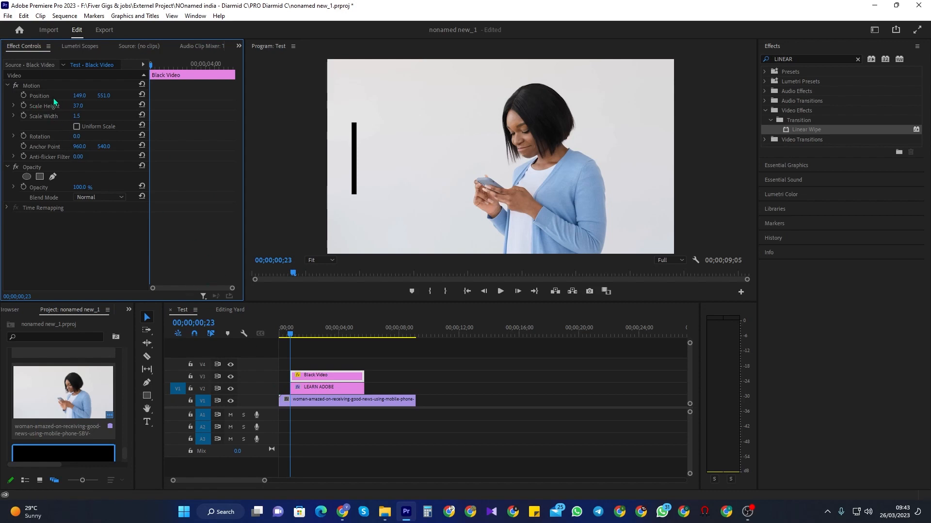
{"action": "left_click", "coordinate": [24, 96]}
{"action": "left_click_drag", "start_coordinate": [156, 68], "coordinate": [196, 77]}
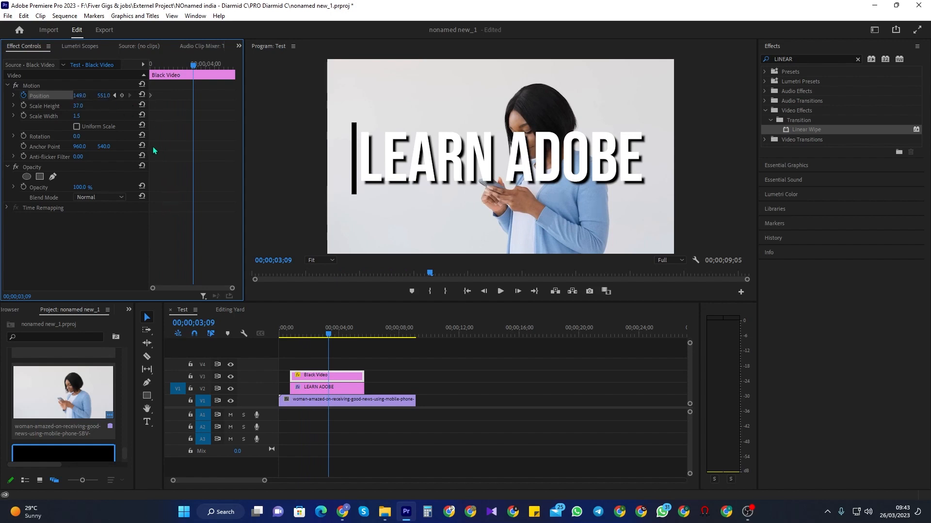
{"action": "left_click_drag", "start_coordinate": [79, 97], "coordinate": [870, 97]}
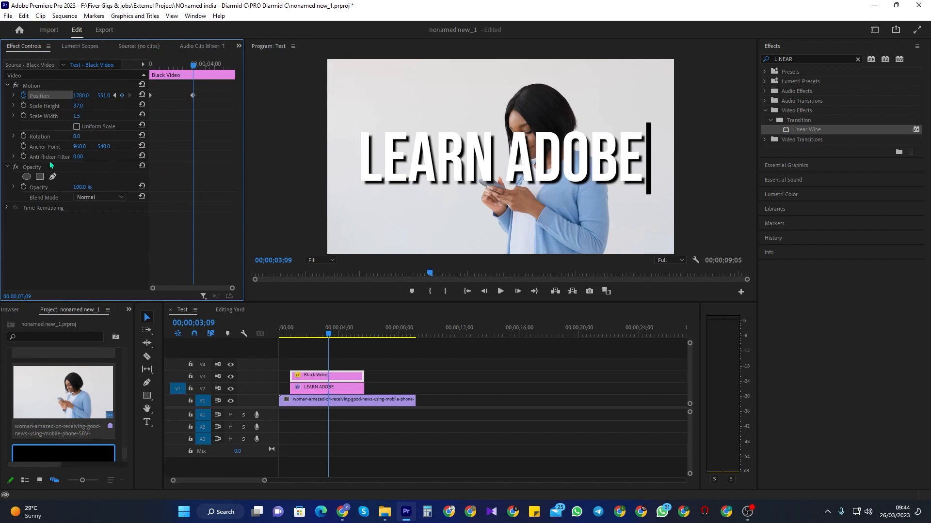
Step: Align the title's final Transition Completion keyframe with the bar's Position keyframe at 00;00;03;09
{"action": "left_click", "coordinate": [318, 389]}
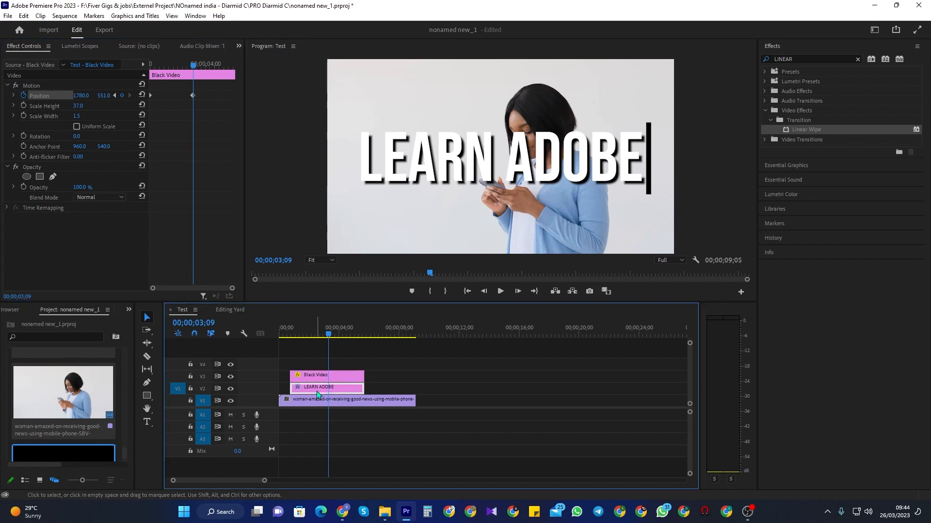
{"action": "left_click", "coordinate": [327, 377]}
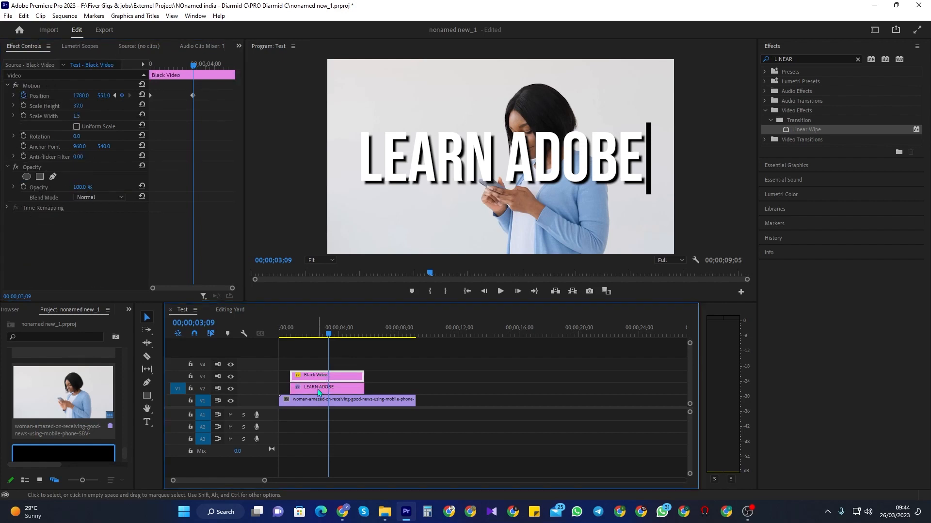
{"action": "left_click", "coordinate": [318, 391]}
{"action": "left_click_drag", "start_coordinate": [187, 176], "coordinate": [193, 177]}
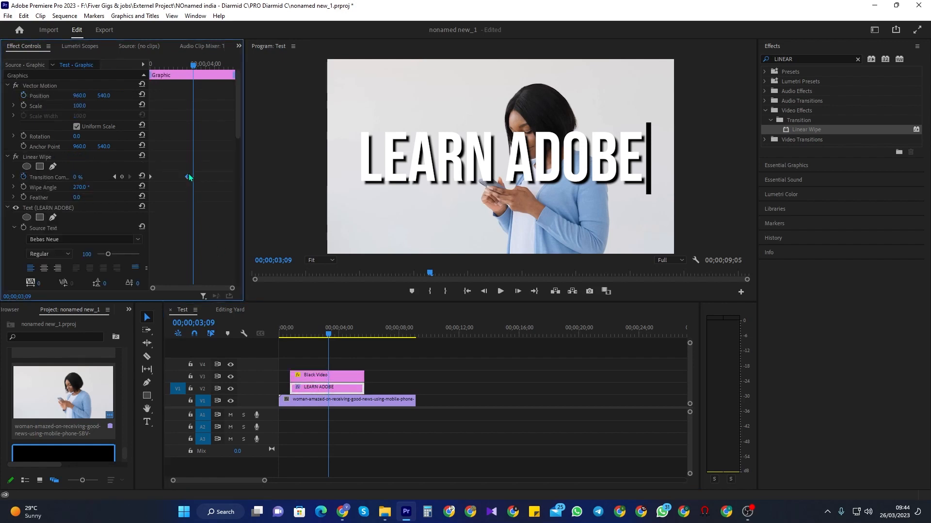
Step: Play the sequence from the start to compare the bar's movement with the wipe
{"action": "left_click", "coordinate": [321, 375]}
{"action": "left_click_drag", "start_coordinate": [329, 336], "coordinate": [292, 339]}
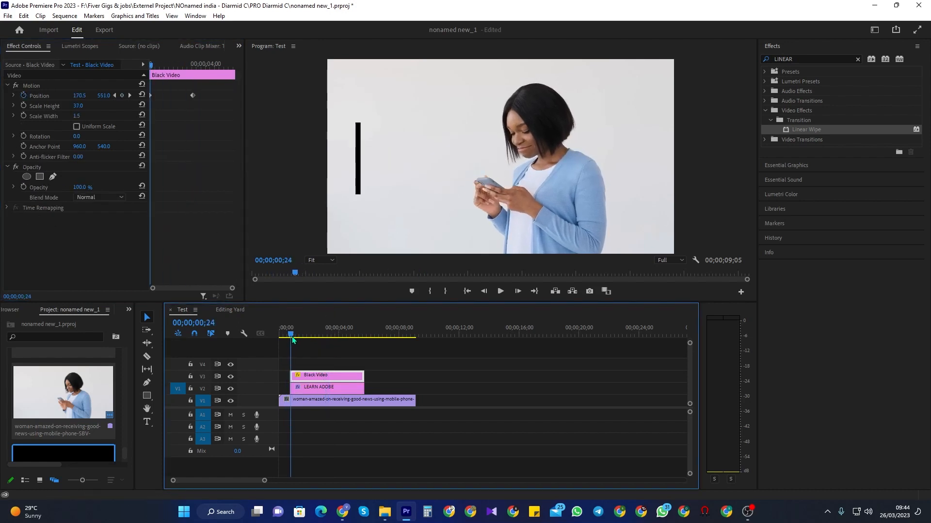
{"action": "key", "text": "space"}
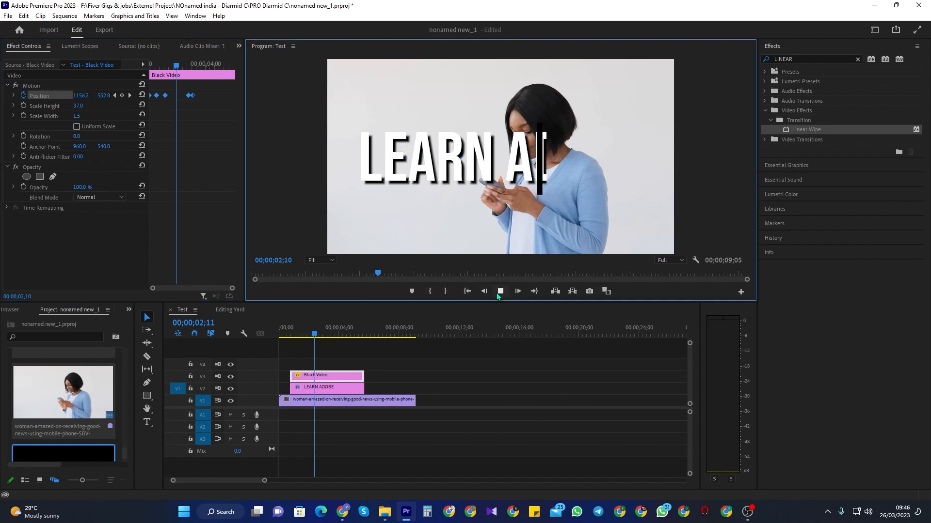
{"action": "left_click", "coordinate": [499, 292]}
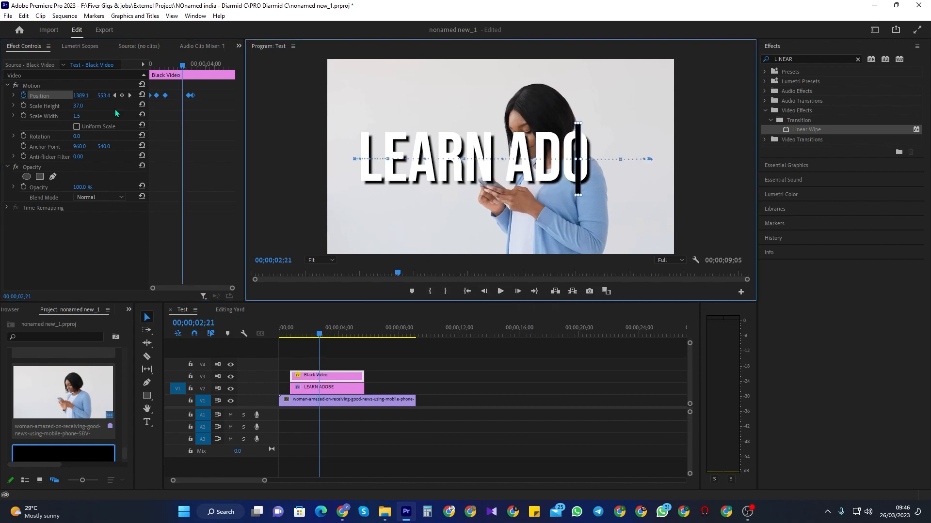
Step: Set the black bar's Position X to about 1460 at 00;00;02;21 and replay the reveal
{"action": "left_click", "coordinate": [79, 97]}
{"action": "left_click_drag", "start_coordinate": [79, 97], "coordinate": [113, 97]}
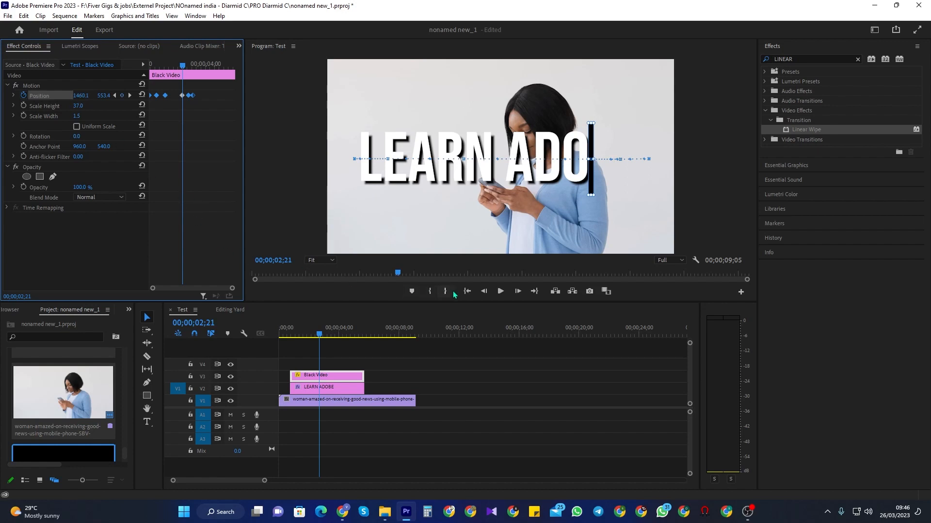
{"action": "left_click", "coordinate": [500, 291]}
{"action": "left_click", "coordinate": [500, 292]}
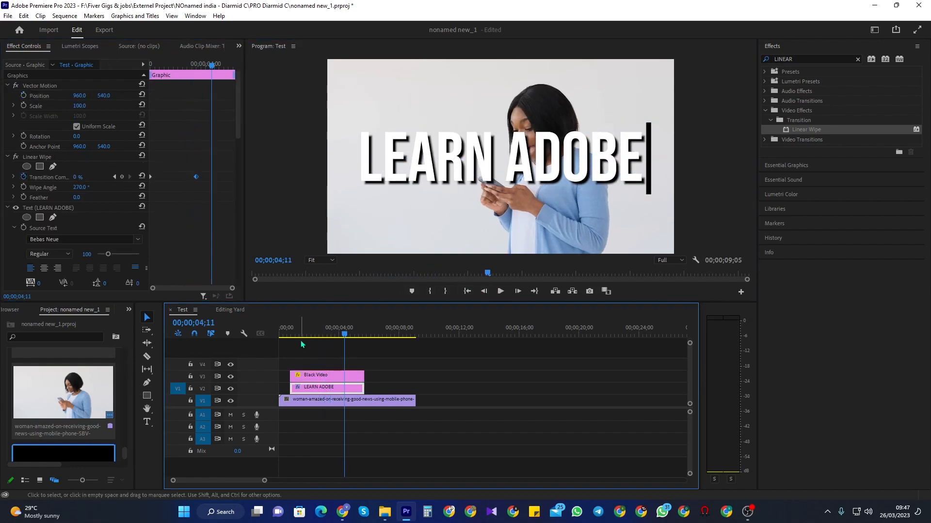
{"action": "left_click", "coordinate": [294, 331]}
{"action": "key", "text": "space"}
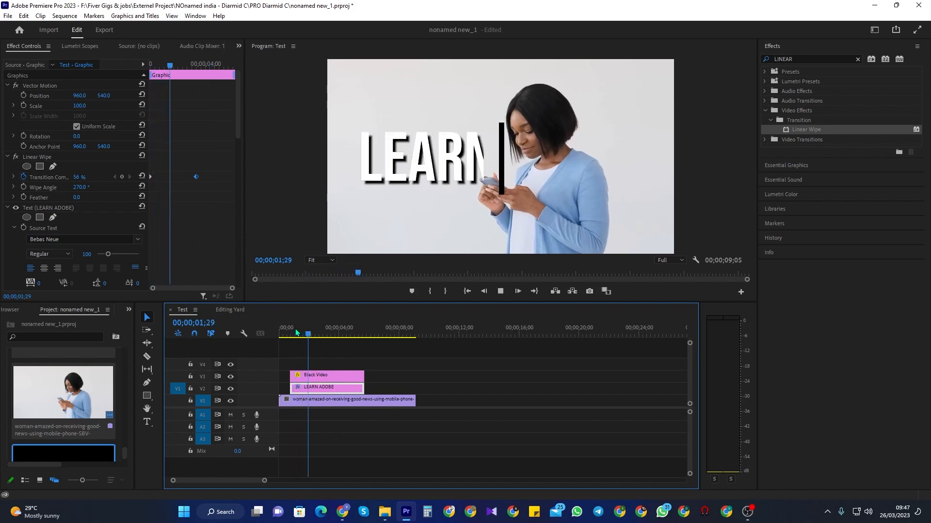
{"action": "key", "text": "space"}
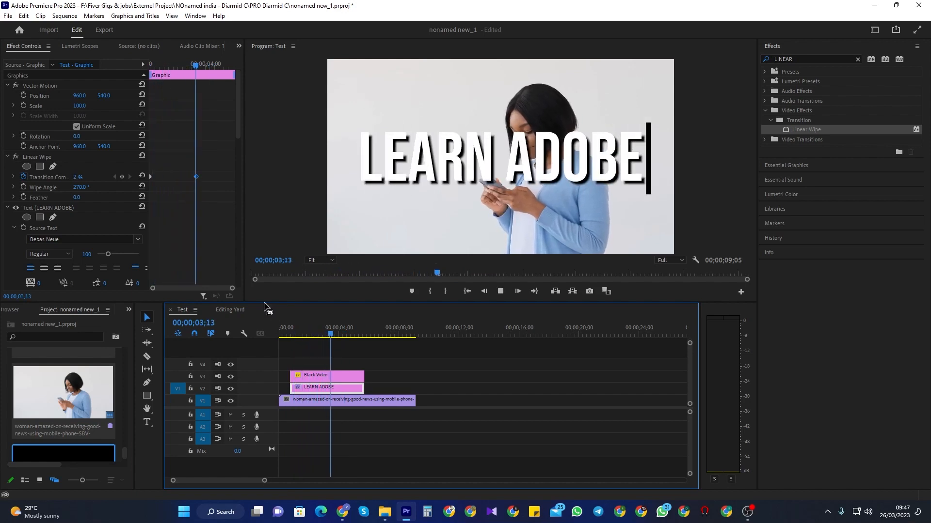
Step: Extend the Black Video clip's start earlier so the bar begins just after the sequence start
{"action": "left_click_drag", "start_coordinate": [328, 334], "coordinate": [289, 334]}
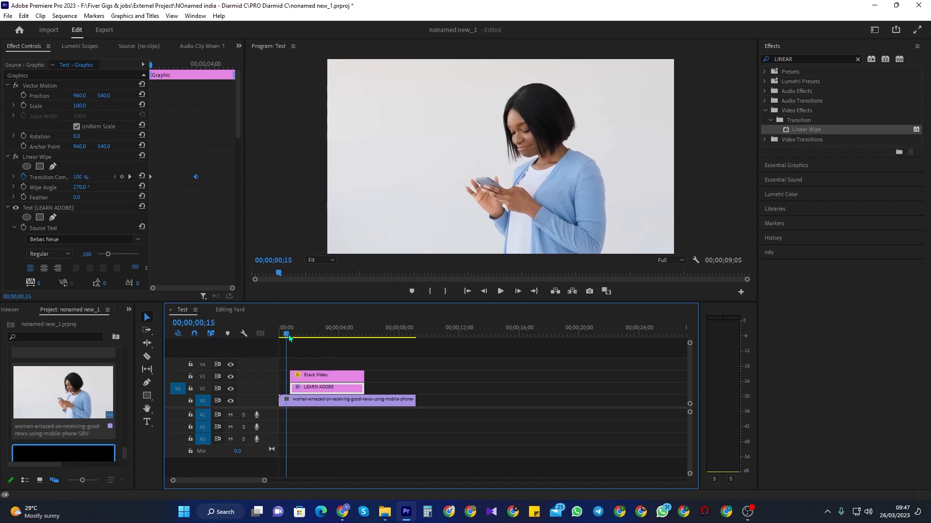
{"action": "left_click", "coordinate": [307, 377]}
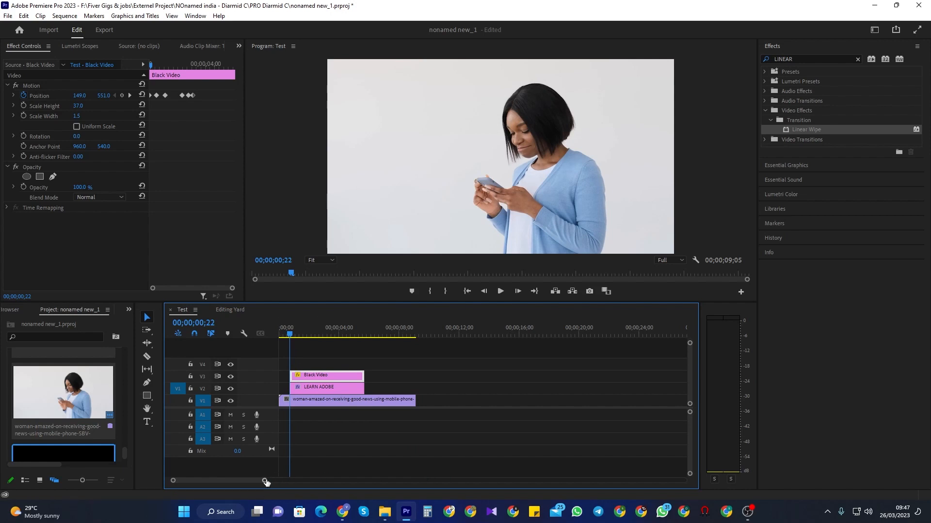
{"action": "left_click_drag", "start_coordinate": [266, 481], "coordinate": [204, 480]}
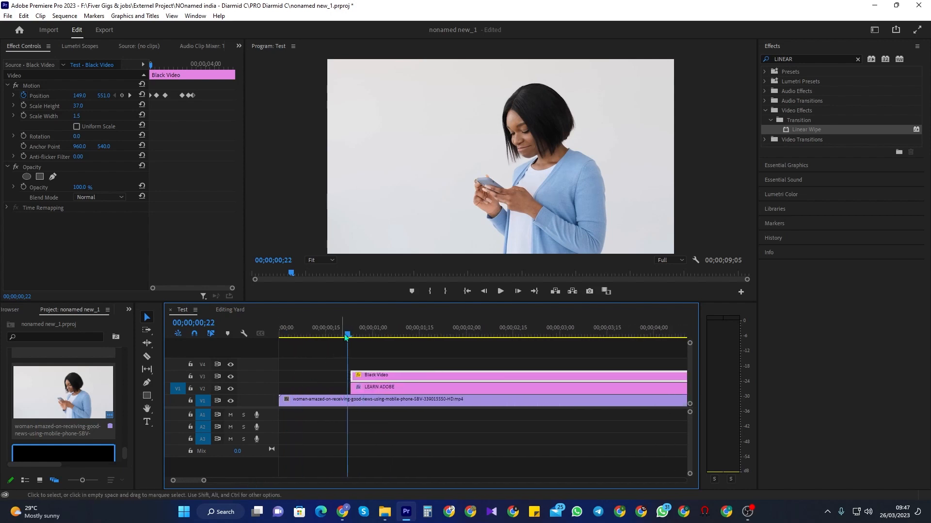
{"action": "left_click_drag", "start_coordinate": [346, 335], "coordinate": [285, 335]}
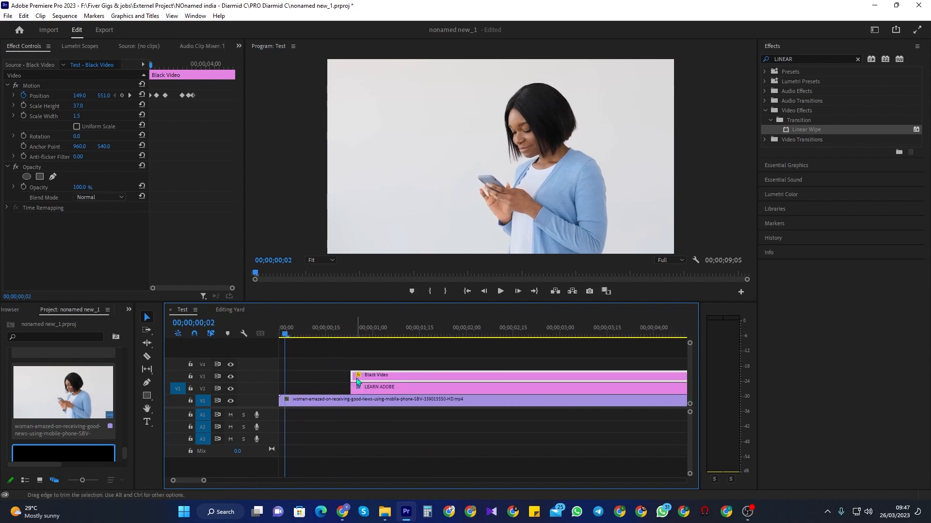
{"action": "left_click_drag", "start_coordinate": [358, 378], "coordinate": [294, 378]}
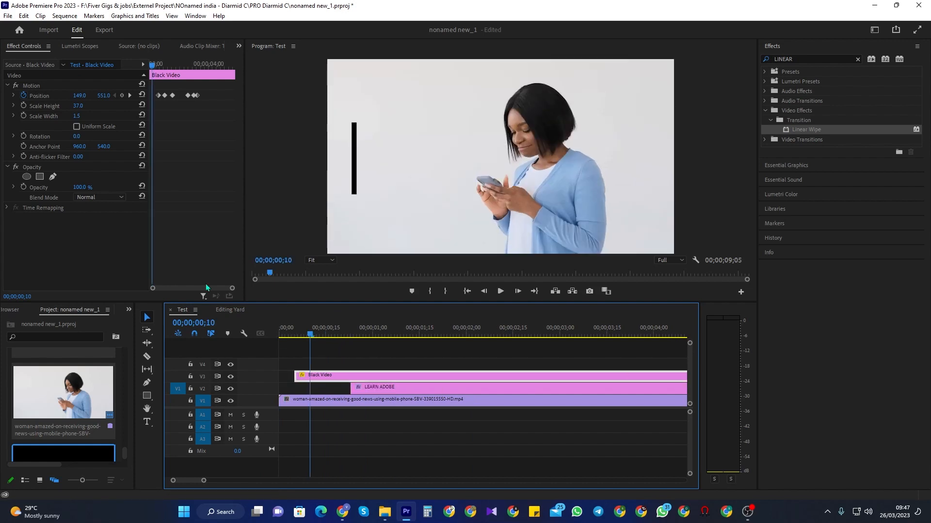
Step: Cut the bar's new lead-in into pieces with the Razor tool and delete two pieces to make it flicker
{"action": "left_click", "coordinate": [147, 357]}
{"action": "left_click_drag", "start_coordinate": [309, 338], "coordinate": [351, 336]}
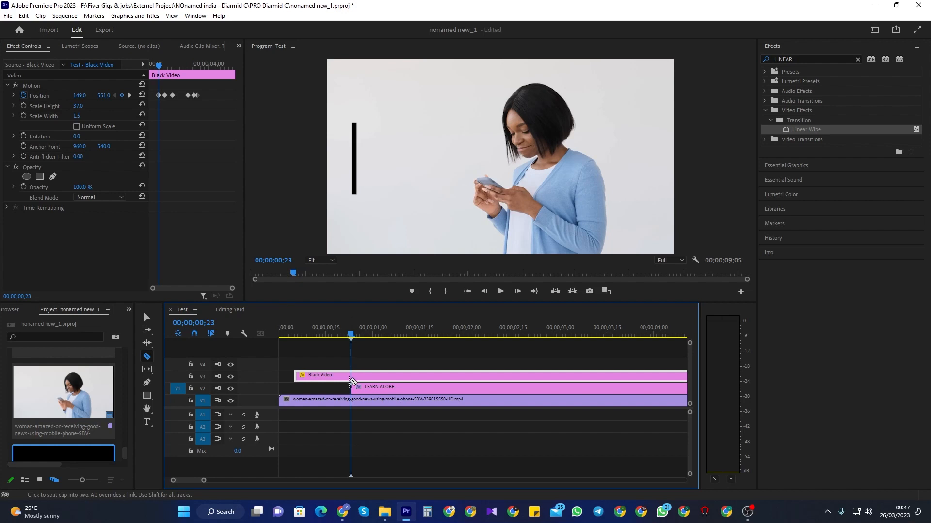
{"action": "left_click", "coordinate": [352, 378]}
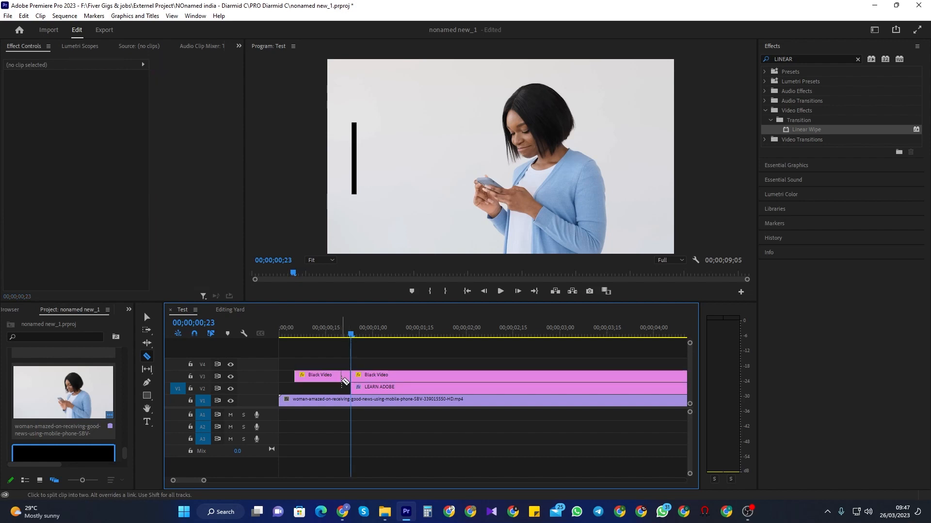
{"action": "left_click", "coordinate": [329, 380]}
{"action": "left_click", "coordinate": [313, 381]}
{"action": "key", "text": "v"}
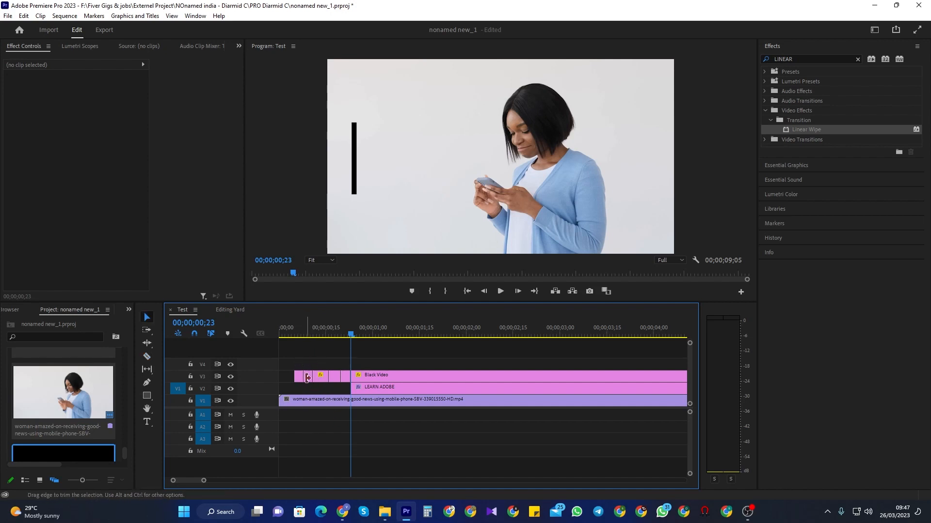
{"action": "left_click", "coordinate": [310, 382]}
{"action": "key", "text": "Delete"}
{"action": "left_click", "coordinate": [335, 382]}
{"action": "key", "text": "Delete"}
Step: Play the sequence from near the start to check the flickering bar
{"action": "left_click", "coordinate": [291, 335]}
{"action": "key", "text": "space"}
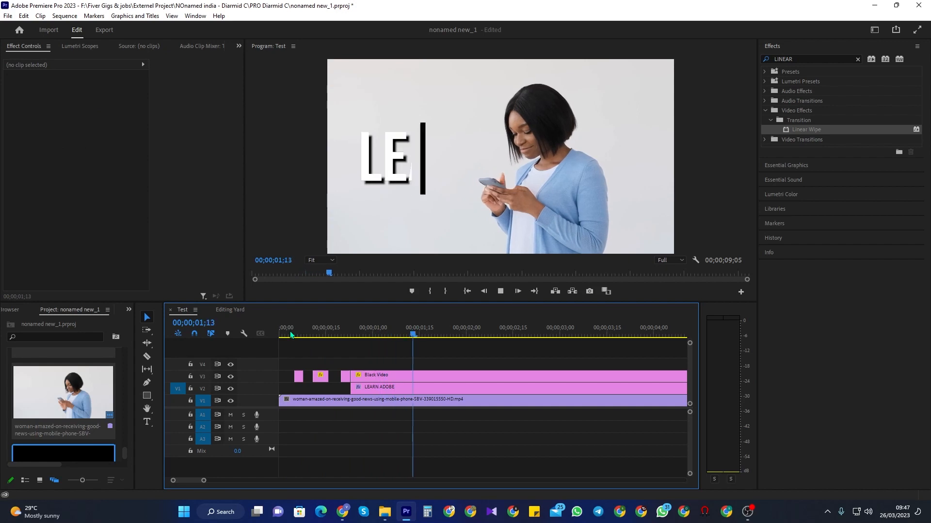
{"action": "key", "text": "space"}
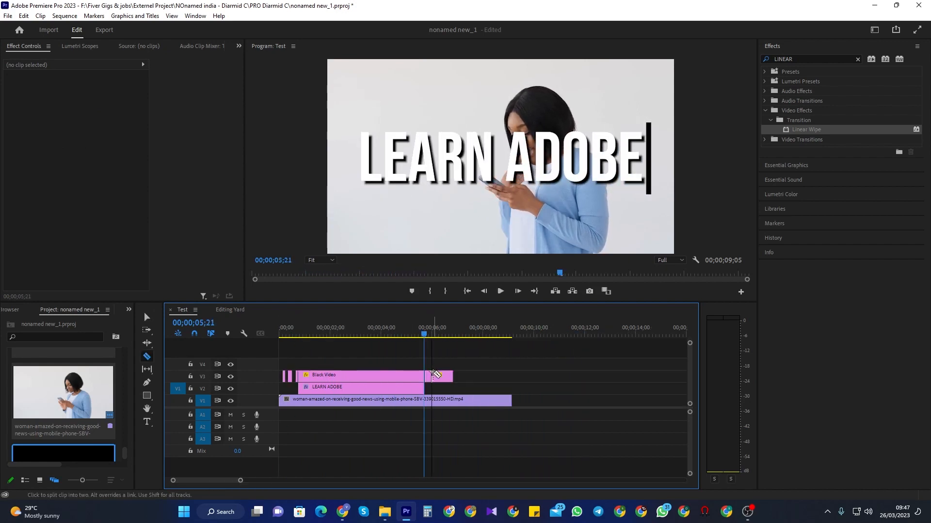
Step: Split the bar's tail with the Razor tool and delete a piece so it flickers at the end
{"action": "left_click", "coordinate": [432, 377]}
{"action": "left_click", "coordinate": [440, 377]}
{"action": "left_click", "coordinate": [447, 378]}
{"action": "key", "text": "v"}
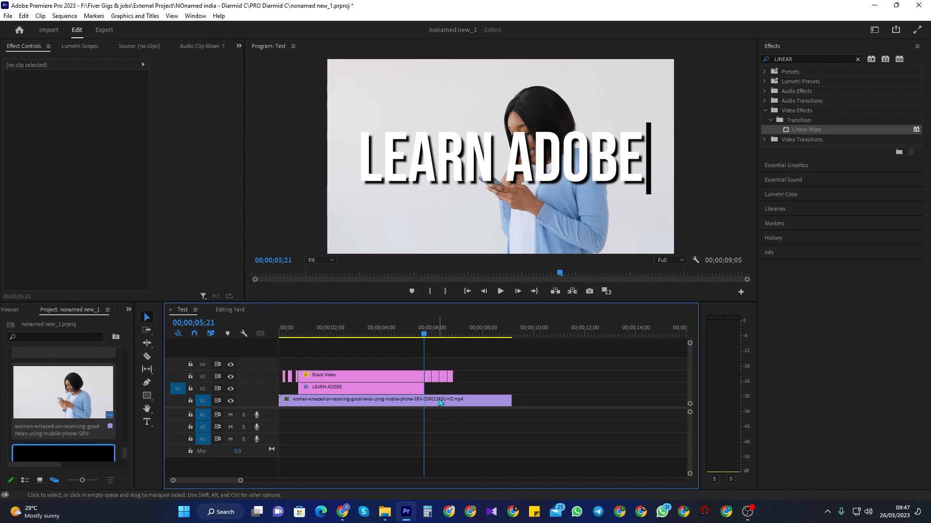
{"action": "left_click", "coordinate": [437, 377]}
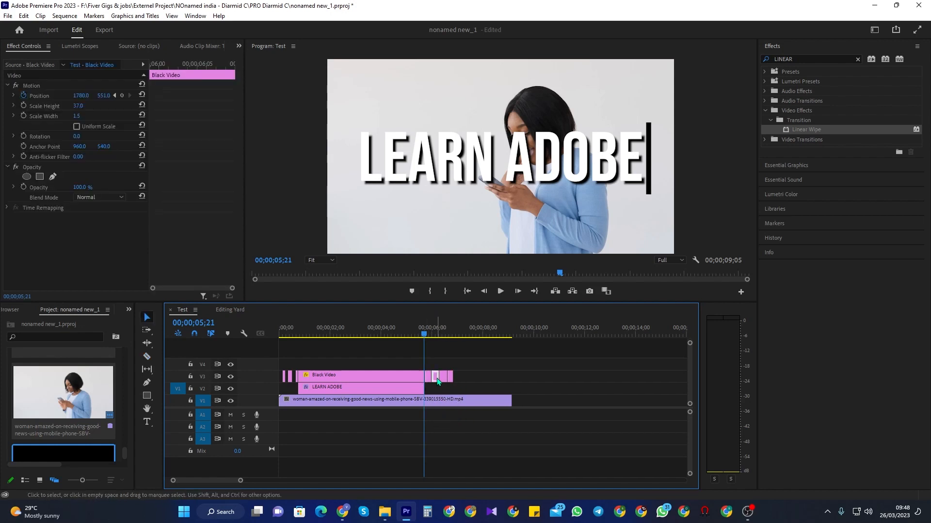
{"action": "key", "text": "Delete"}
{"action": "key", "text": "Delete"}
Step: Move the bar's tail pieces back so they follow the main bar's end at about 00;00;03;11
{"action": "left_click_drag", "start_coordinate": [445, 378], "coordinate": [458, 382]}
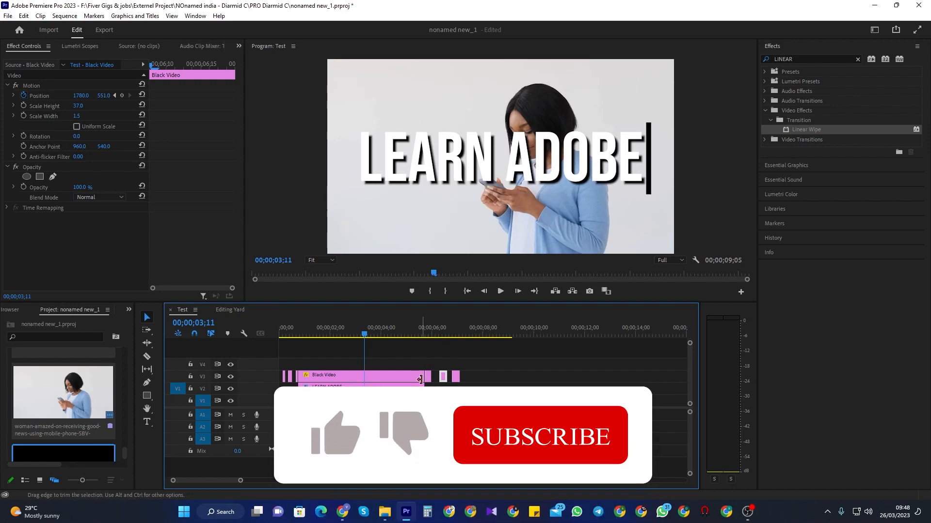
{"action": "left_click_drag", "start_coordinate": [423, 377], "coordinate": [373, 373]}
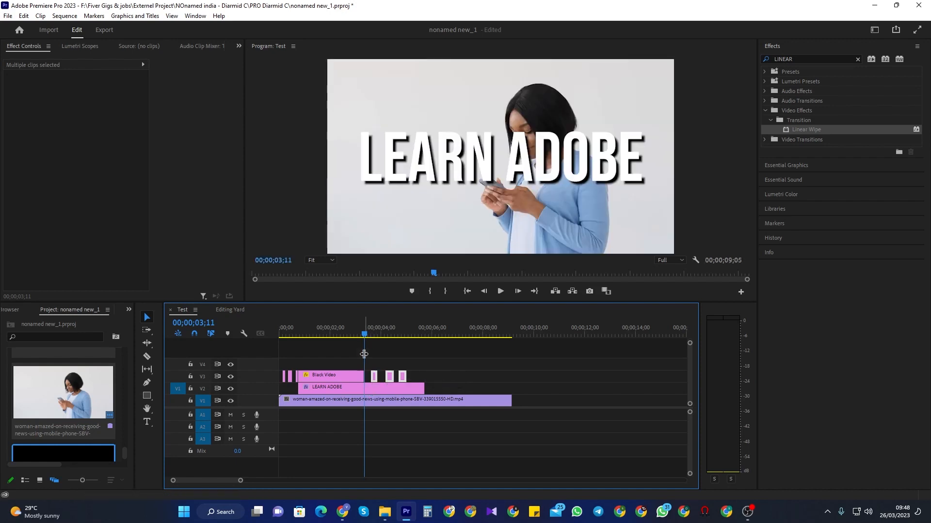
Step: Play the finished animation from the start in full-screen playback
{"action": "left_click_drag", "start_coordinate": [366, 335], "coordinate": [355, 338]}
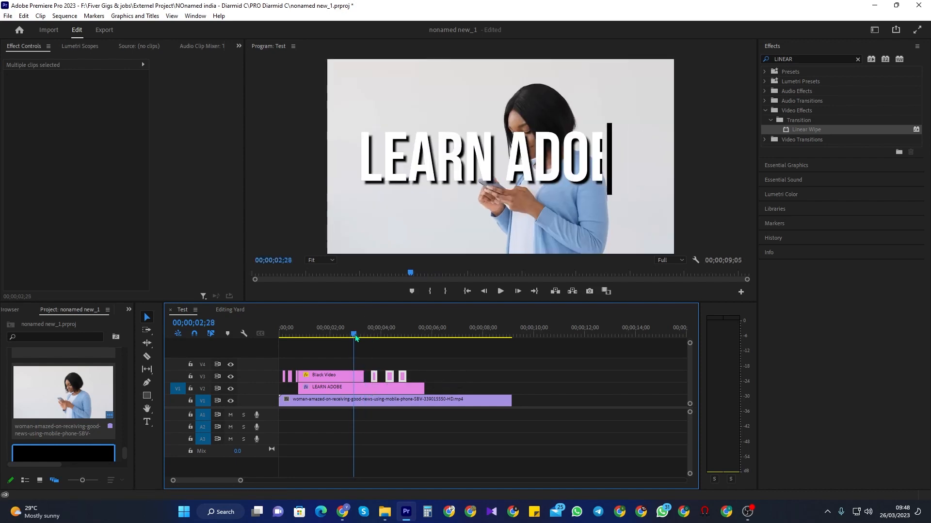
{"action": "left_click", "coordinate": [466, 292]}
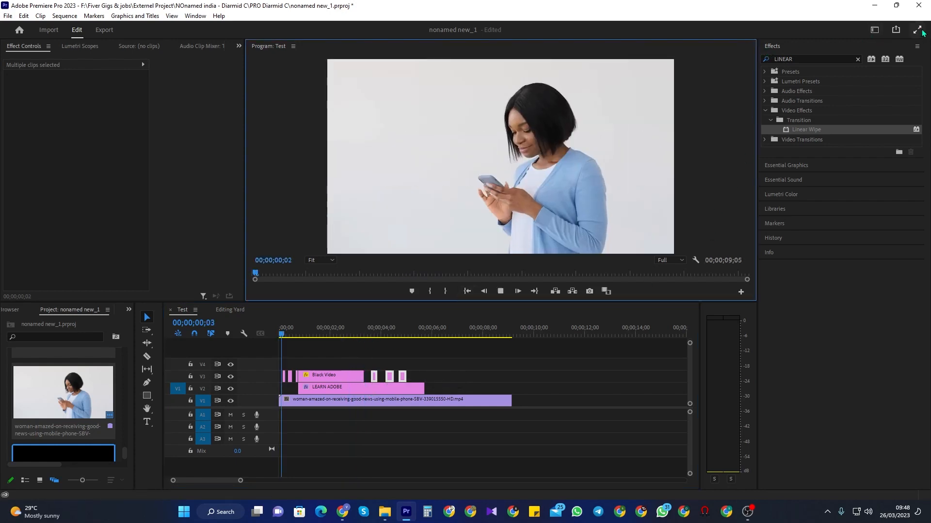
{"action": "left_click", "coordinate": [921, 30]}
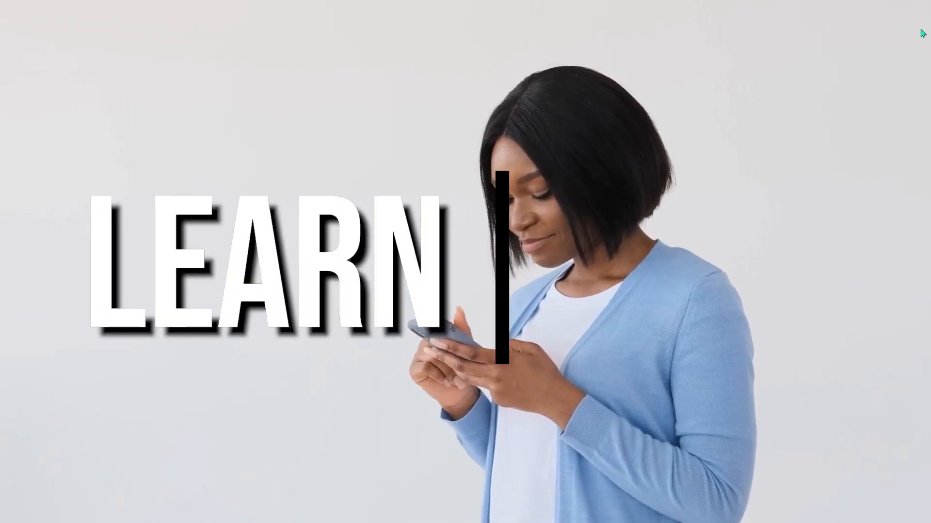